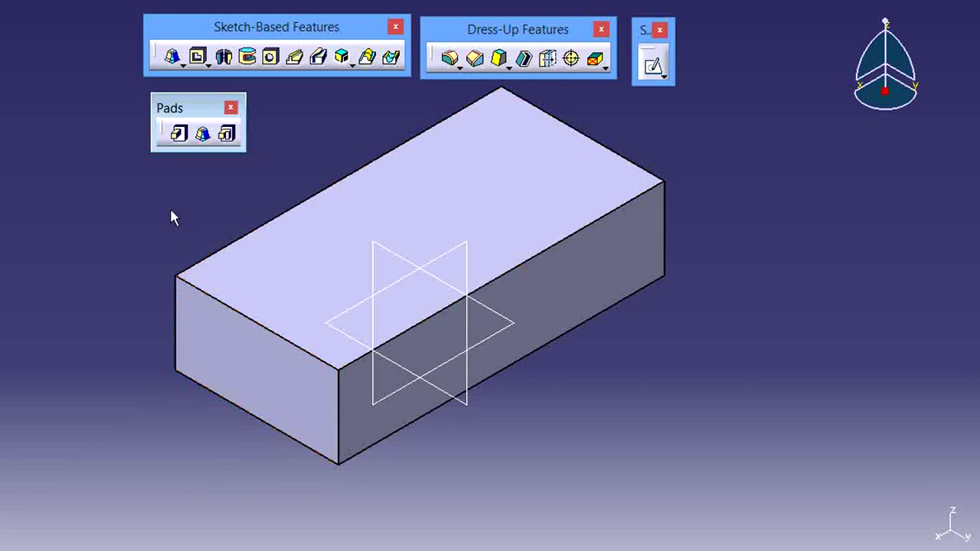
- Start a sketch on the block's top face and draw a centred rectangle at the origin
left_click(203, 138)
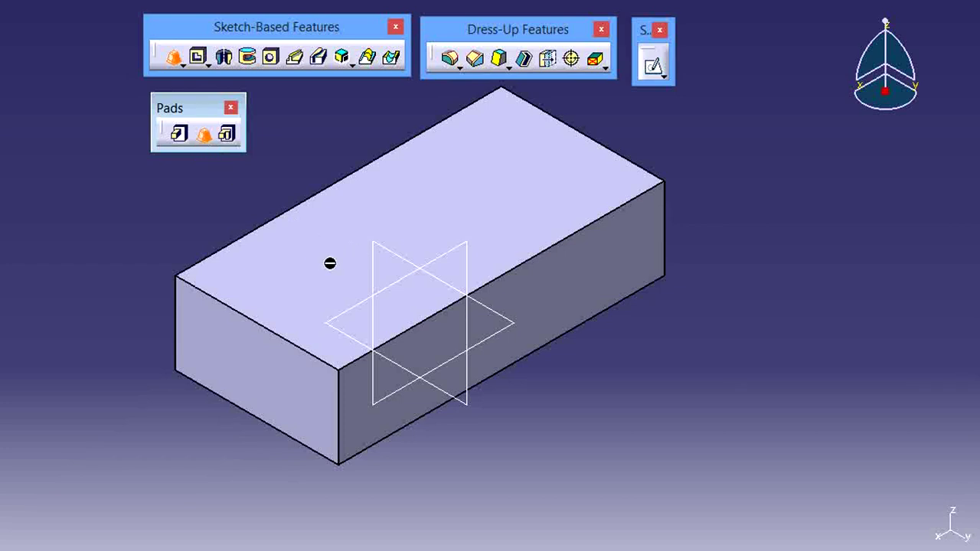
left_click(204, 138)
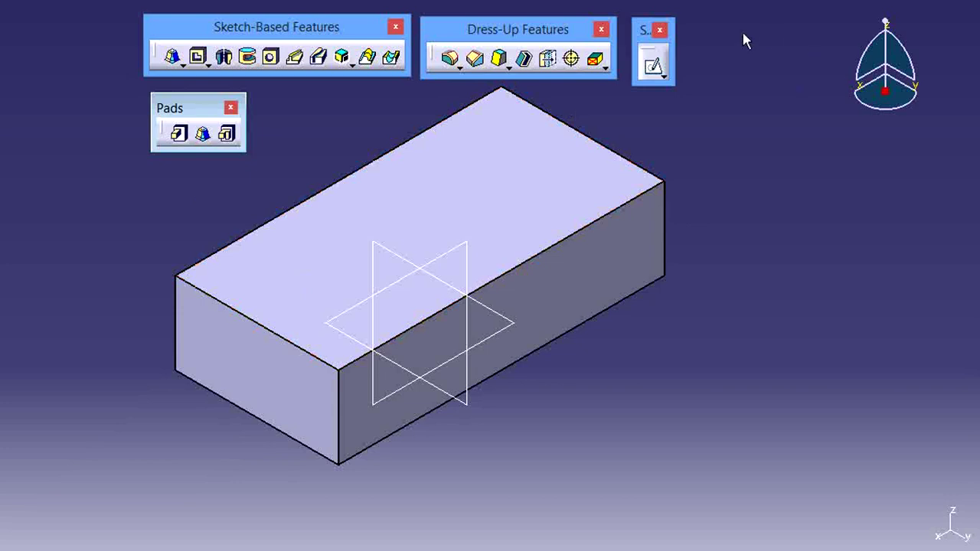
left_click(652, 70)
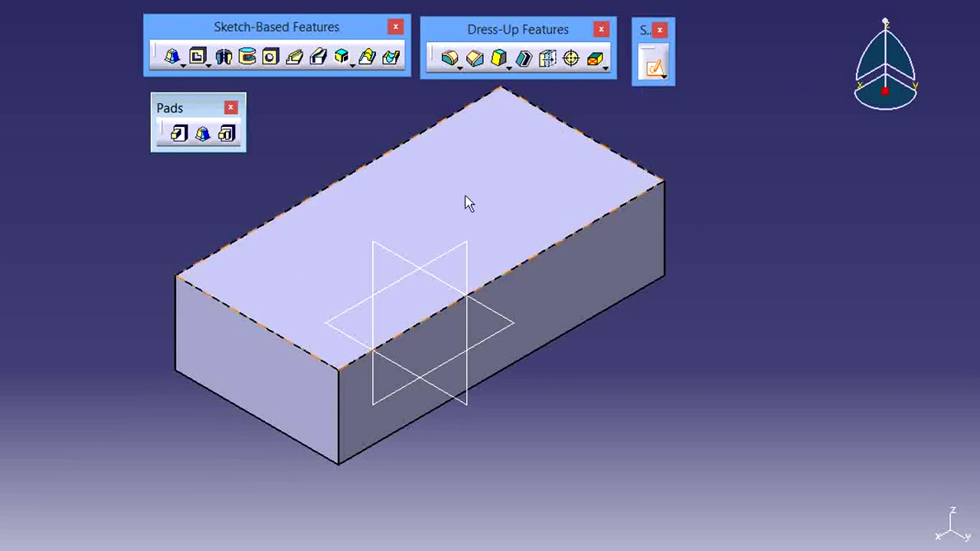
left_click(427, 232)
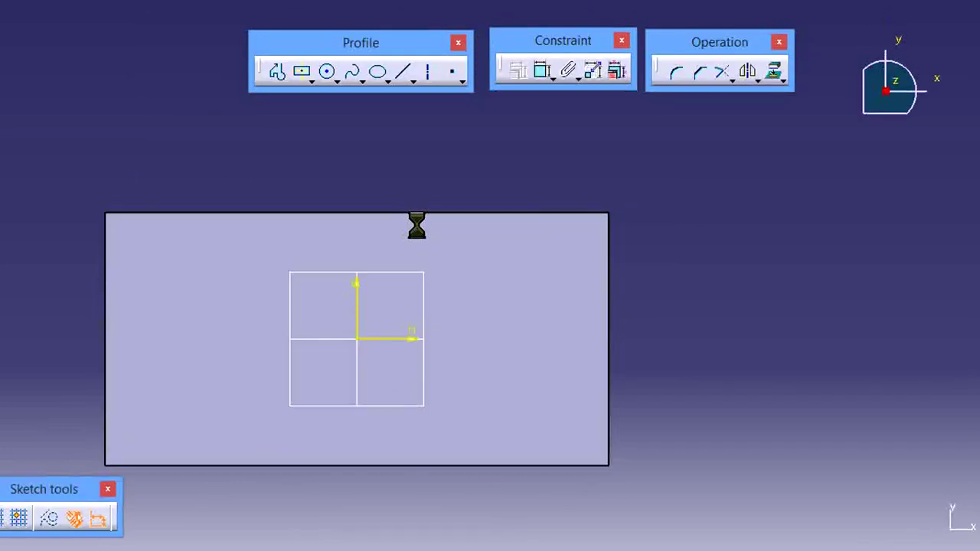
left_click(303, 72)
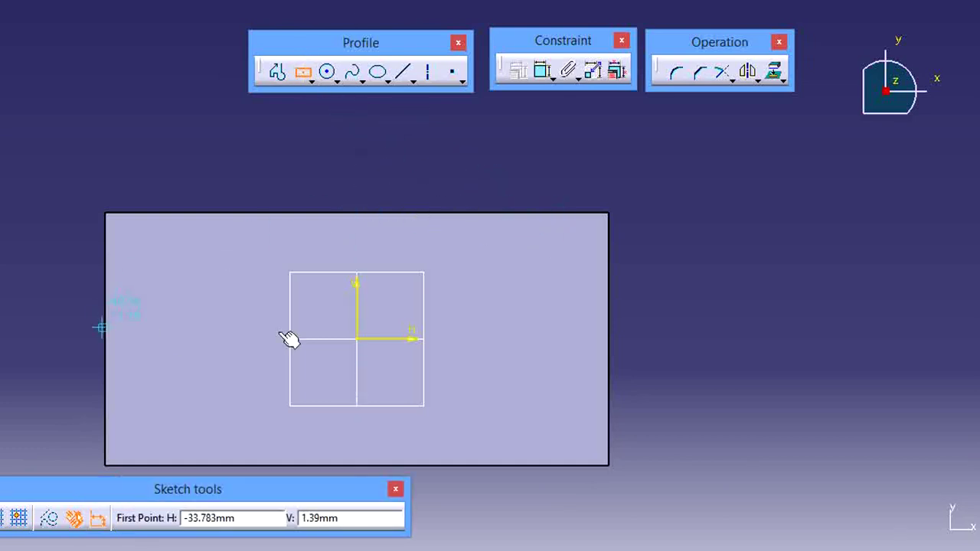
left_click(358, 339)
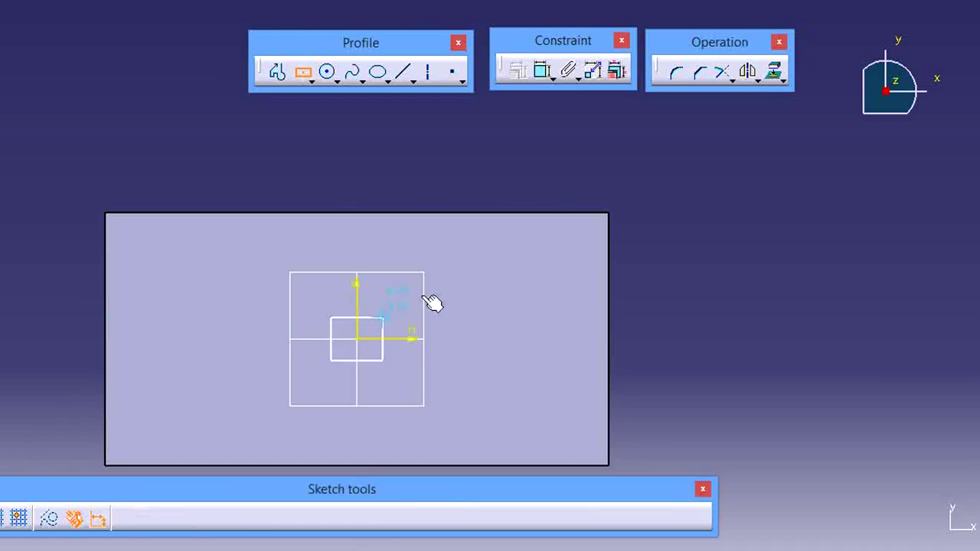
left_click(481, 279)
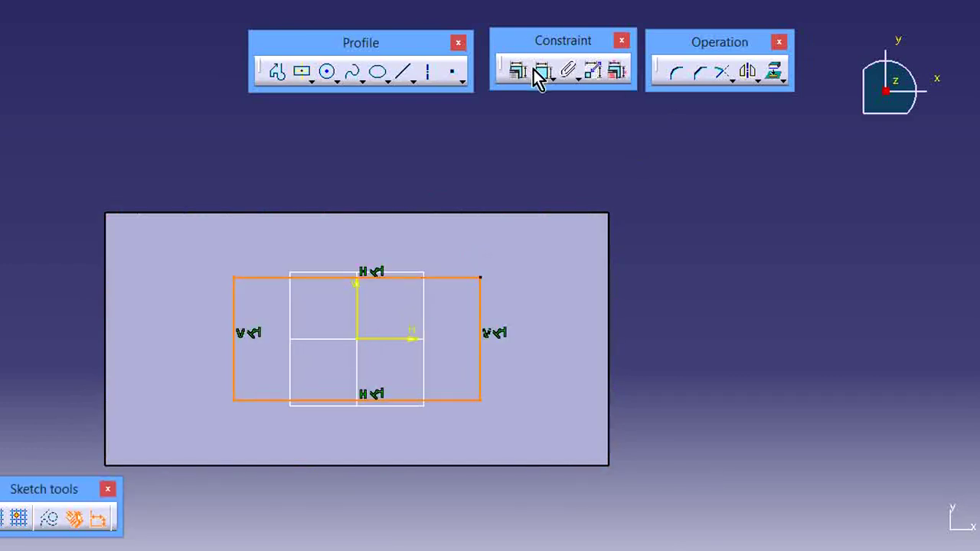
- Constrain the rectangle to a 20mm height and a 40mm width
left_click(540, 72)
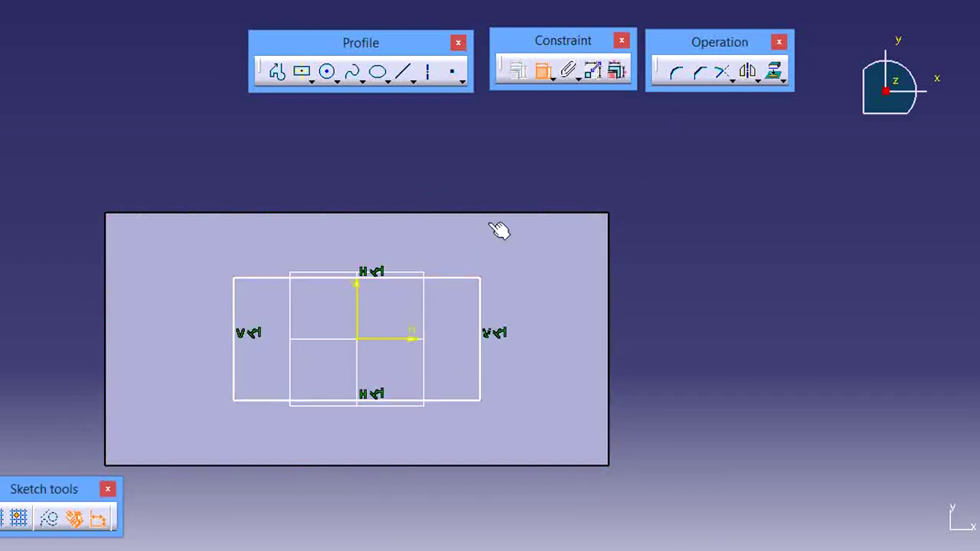
left_click(483, 326)
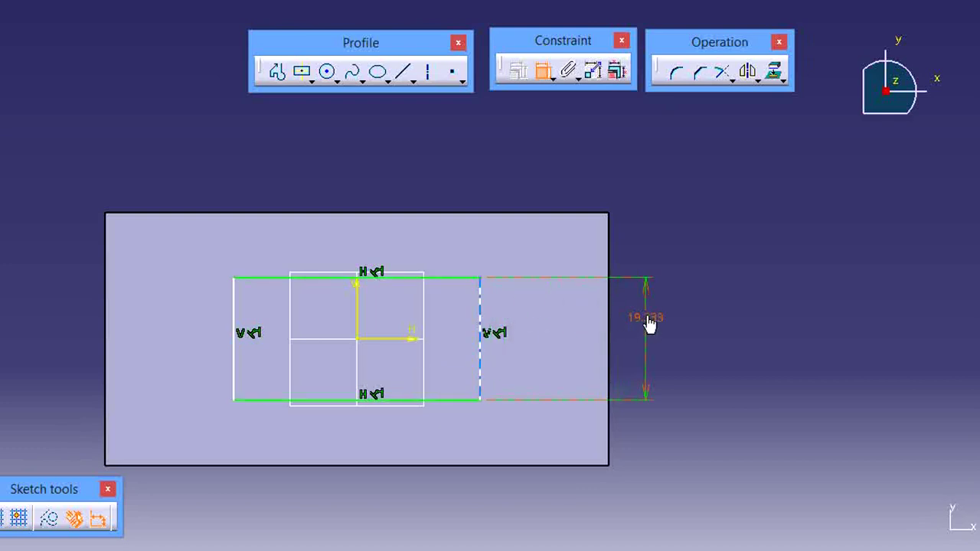
double_click(649, 325)
type("20mm")
key("Return")
left_click(466, 280)
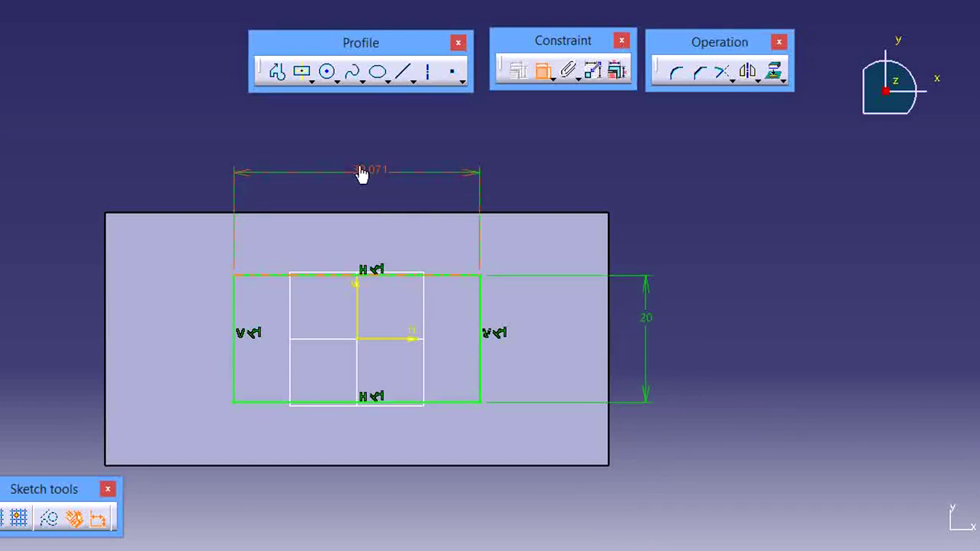
left_click(362, 175)
double_click(362, 175)
type("40mm")
key("Return")
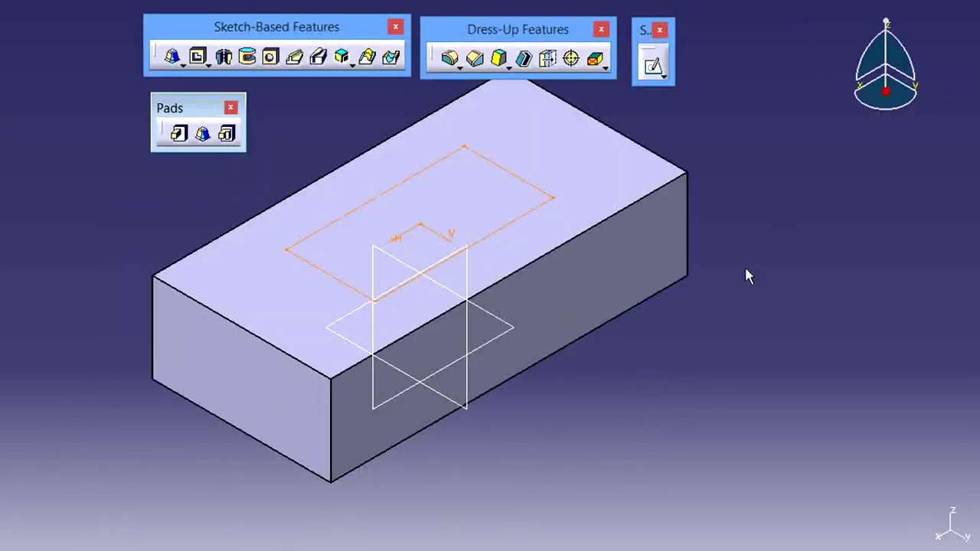
- Start a Drafted Filleted Pad using the 40 × 20 mm rectangle sketch as its profile
left_click(747, 276)
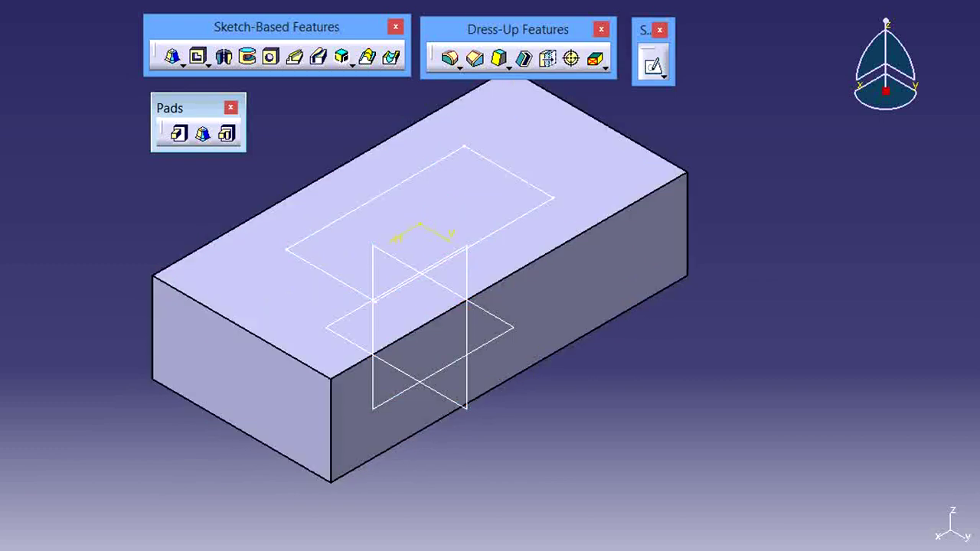
left_click(22, 333)
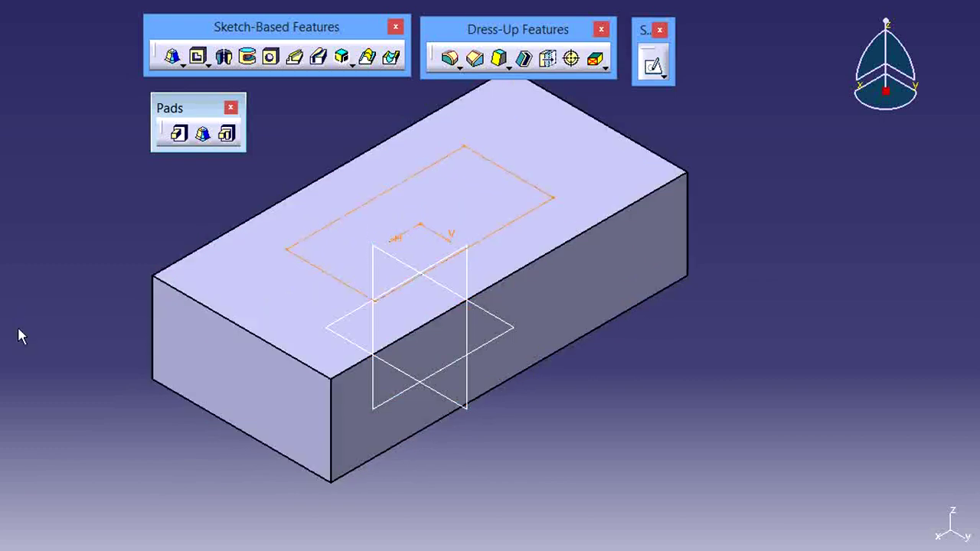
left_click(196, 136)
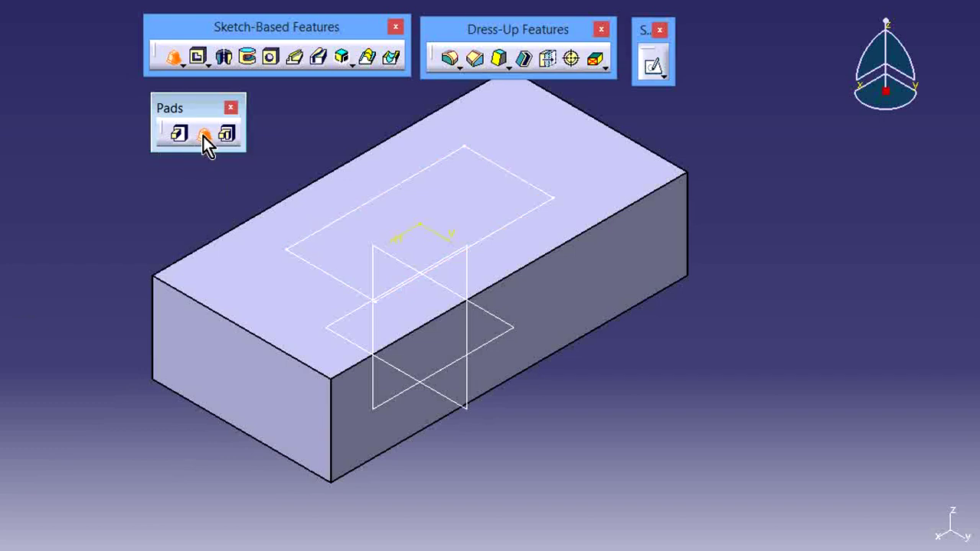
left_click(393, 199)
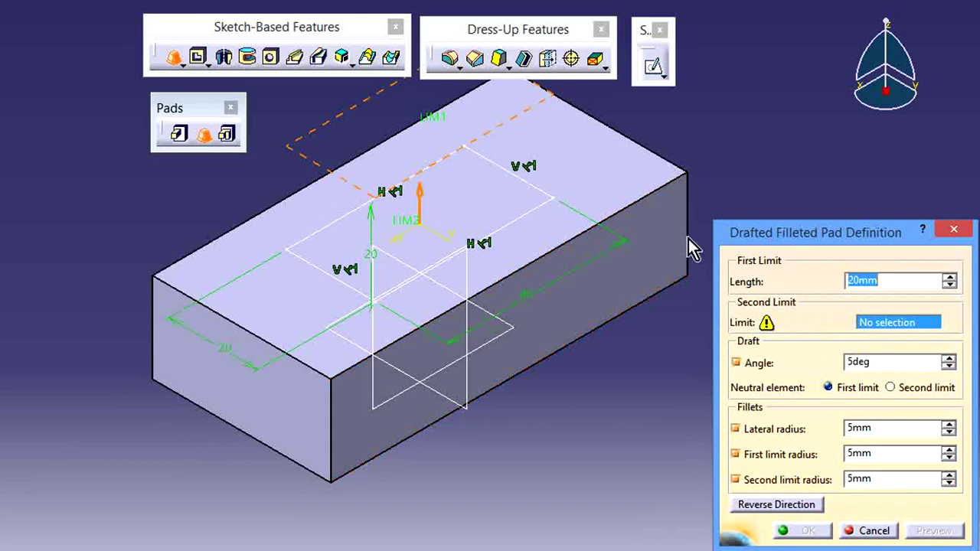
- Set the block's top face (Pad.1\Face.1) as the pad's second limit and preview it
left_click(883, 326)
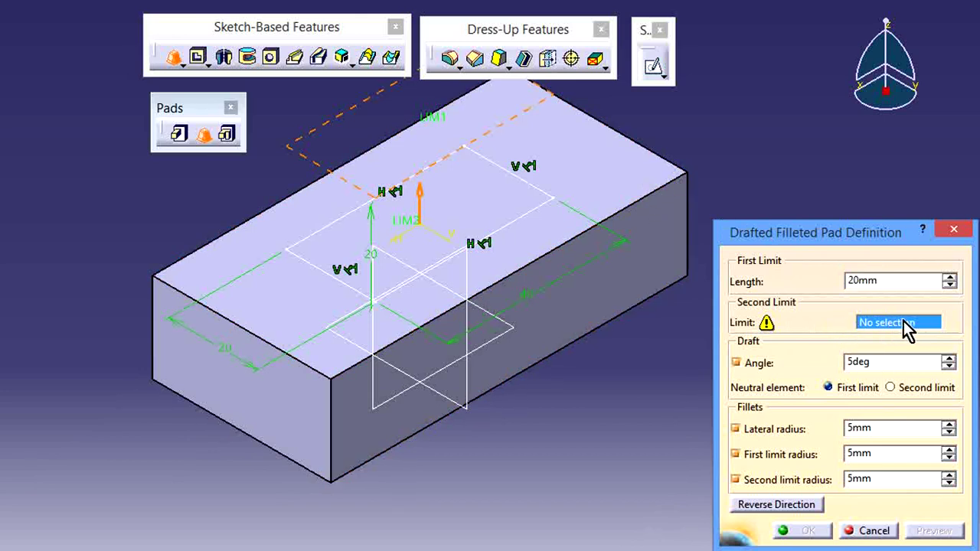
key("super+c")
key("super+h")
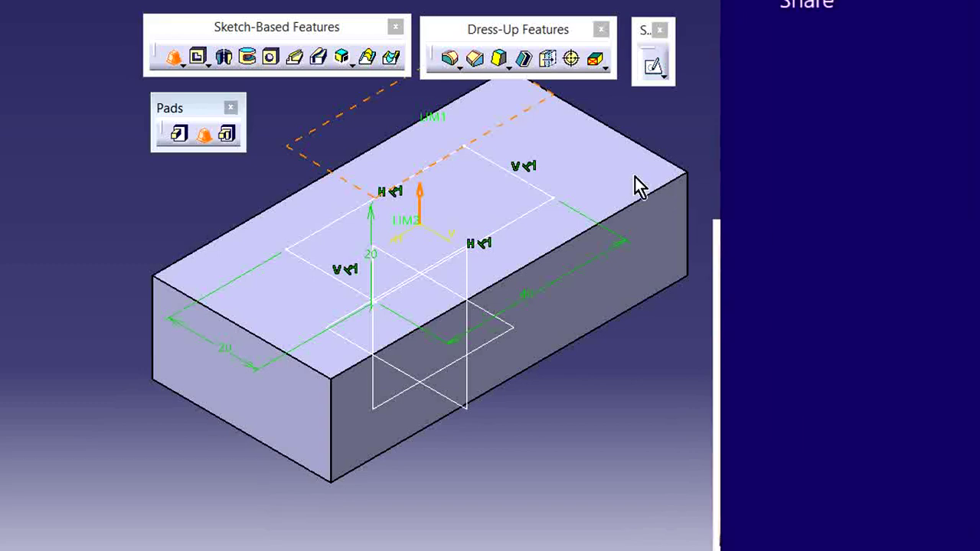
left_click(634, 179)
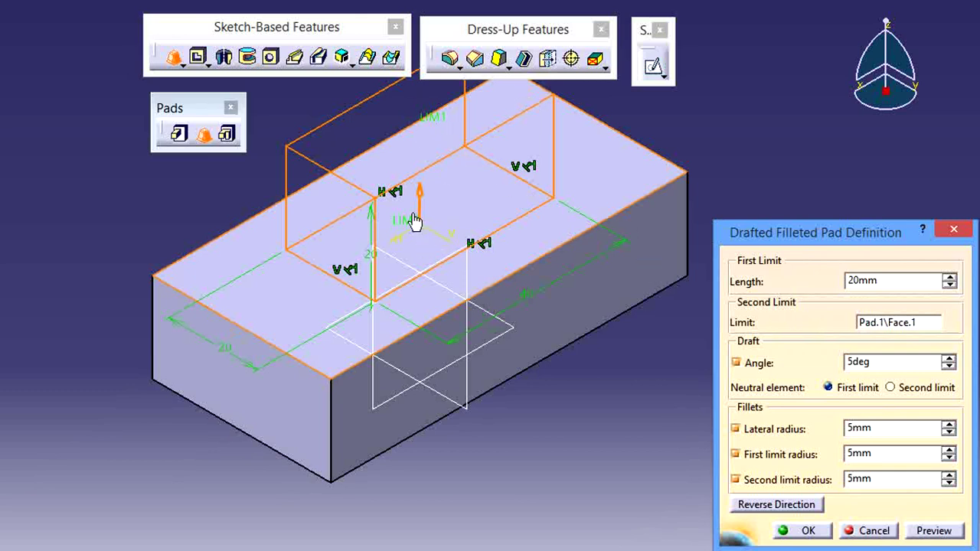
left_click(935, 531)
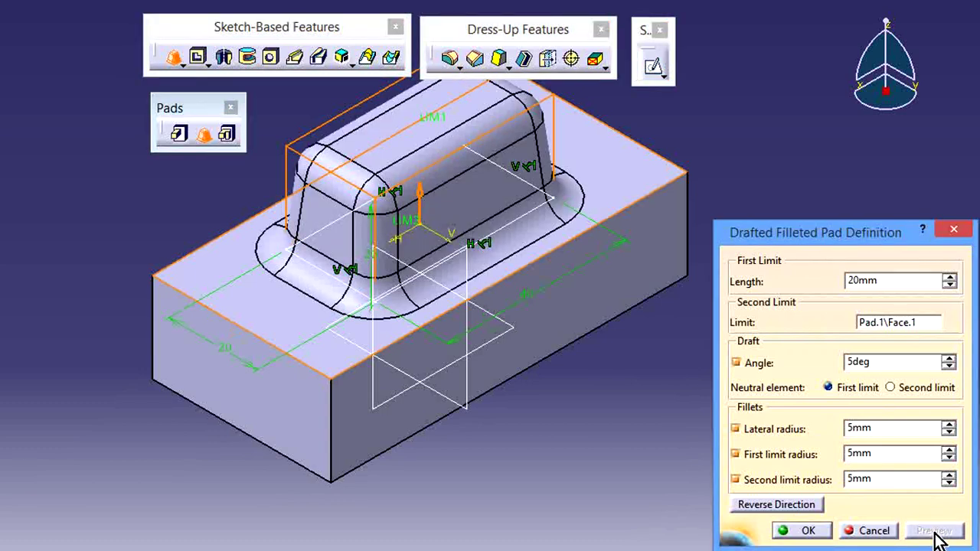
- Set the lateral, first-limit and second-limit fillet radii to 2mm and preview the pad
double_click(886, 427)
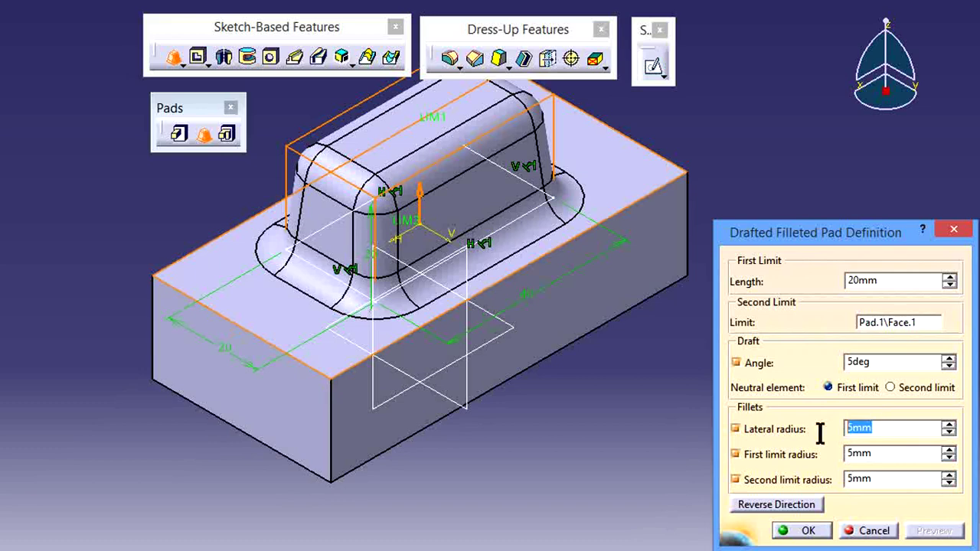
type("2")
double_click(876, 454)
type("2")
double_click(873, 479)
type("2")
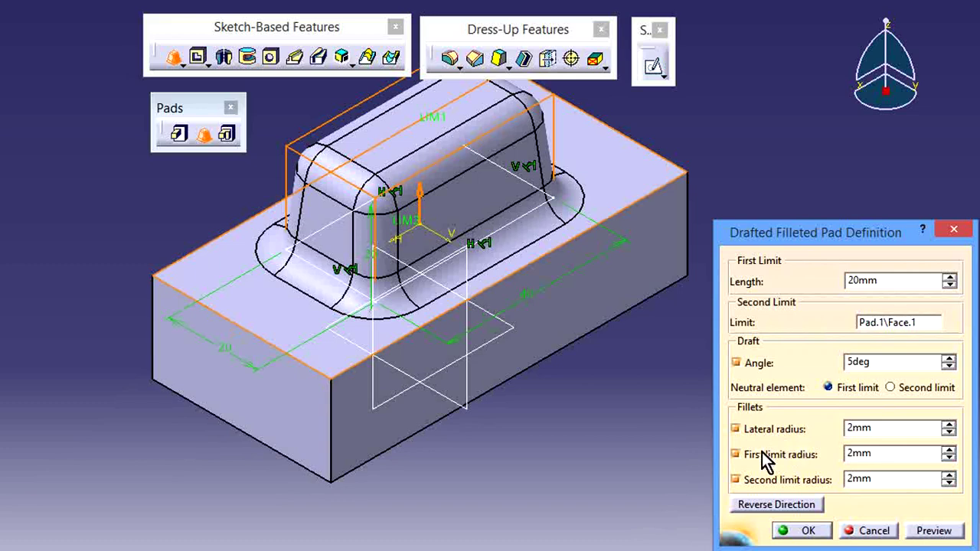
left_click(925, 532)
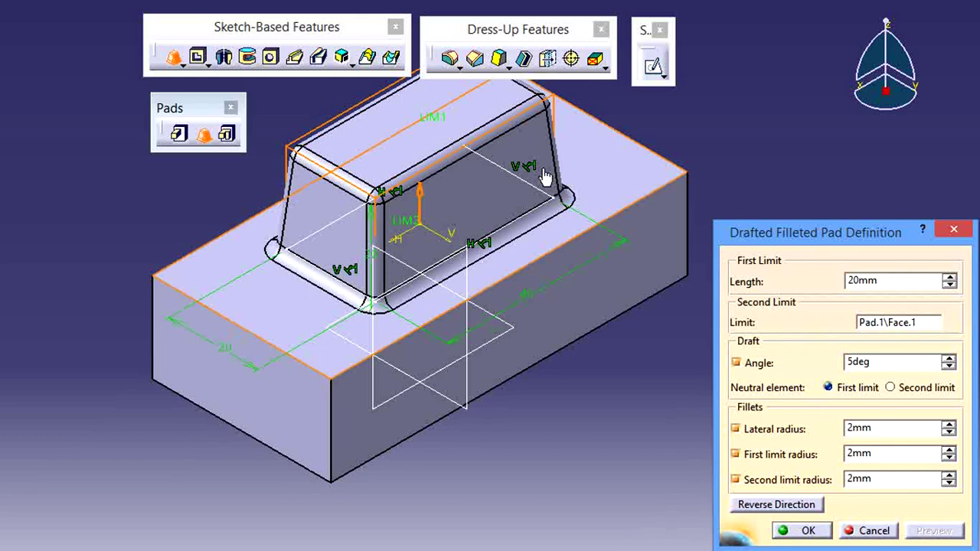
left_click(738, 428)
left_click(934, 534)
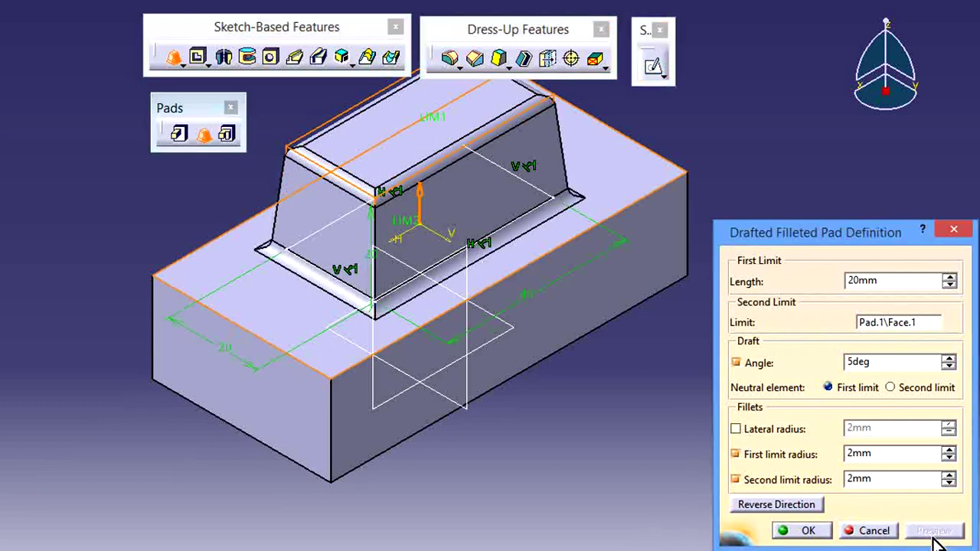
left_click(735, 455)
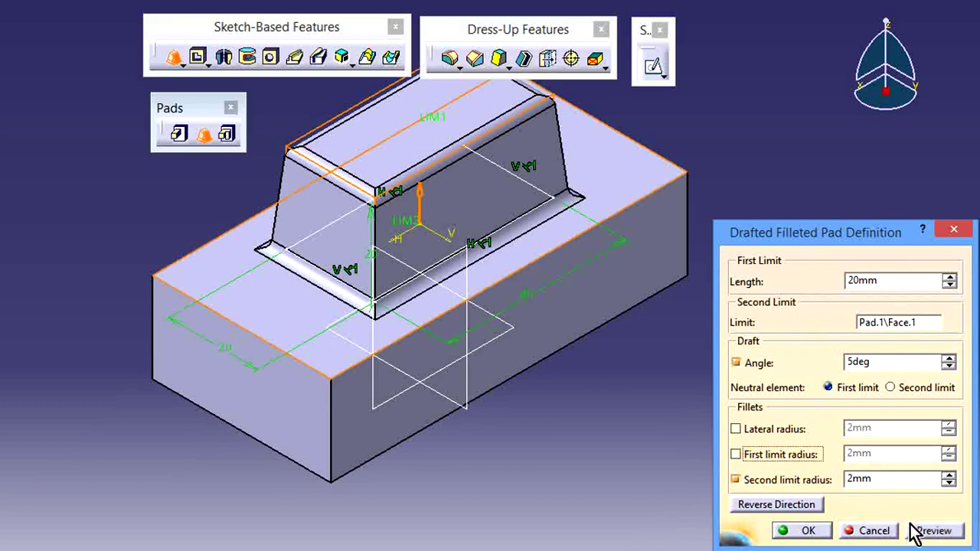
left_click(931, 534)
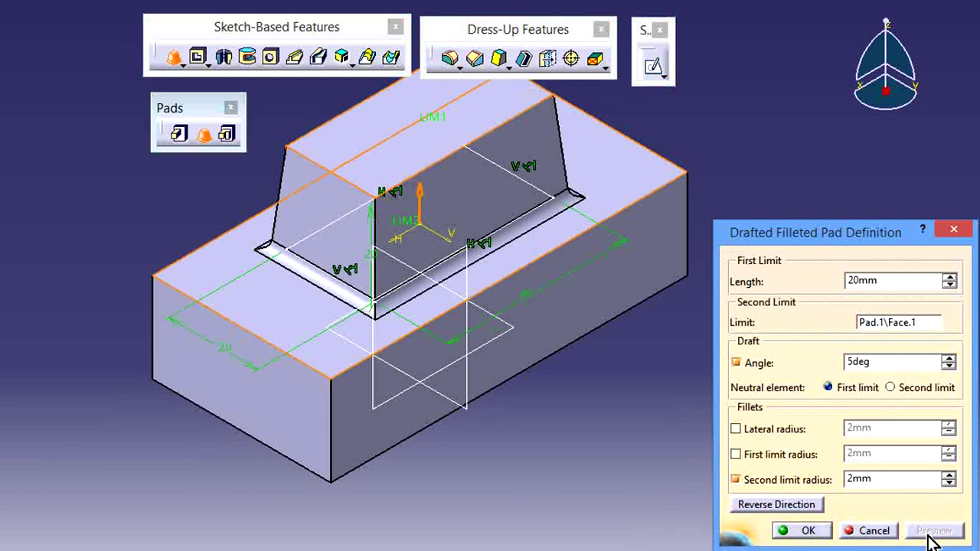
left_click(736, 455)
left_click(738, 432)
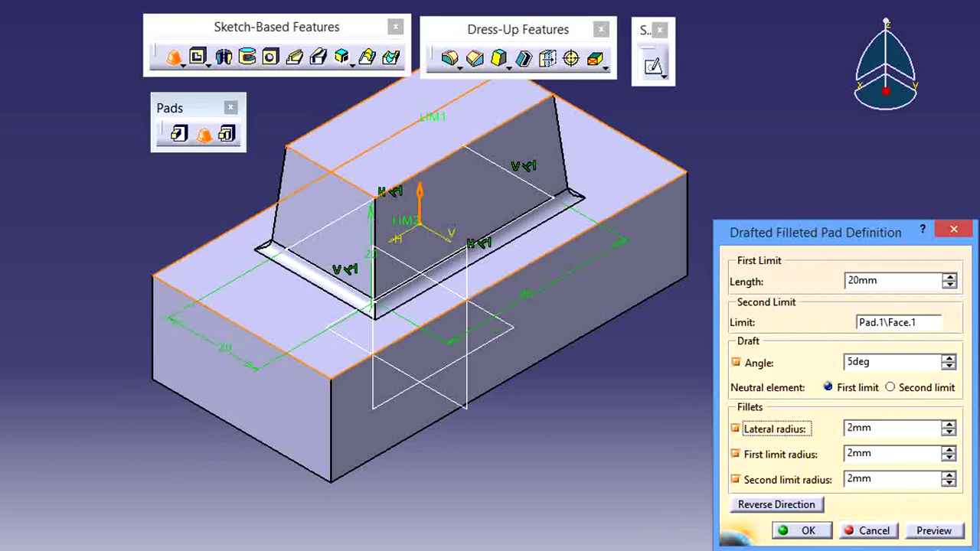
left_click(939, 535)
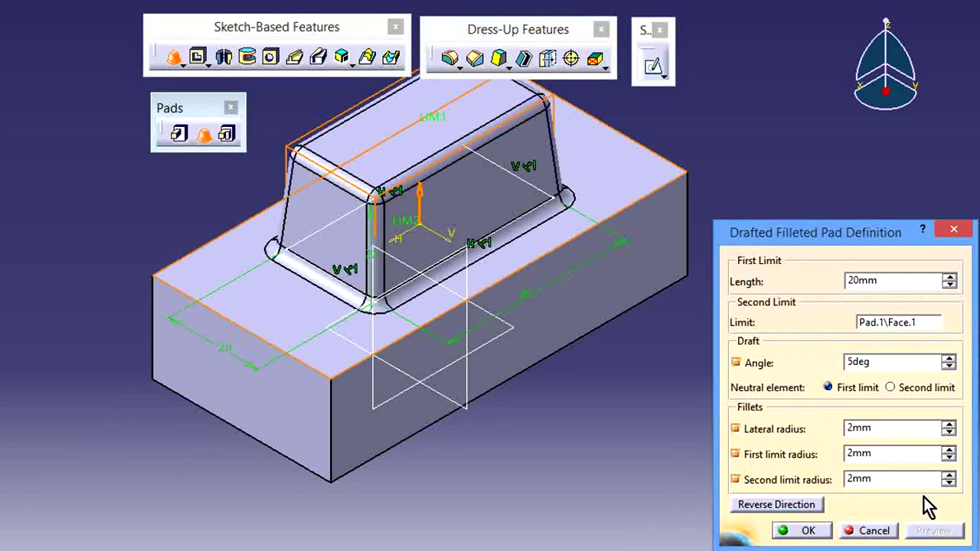
- Preview the pad with a 5mm lateral fillet radius
double_click(882, 434)
type("5")
key("Return")
left_click(928, 528)
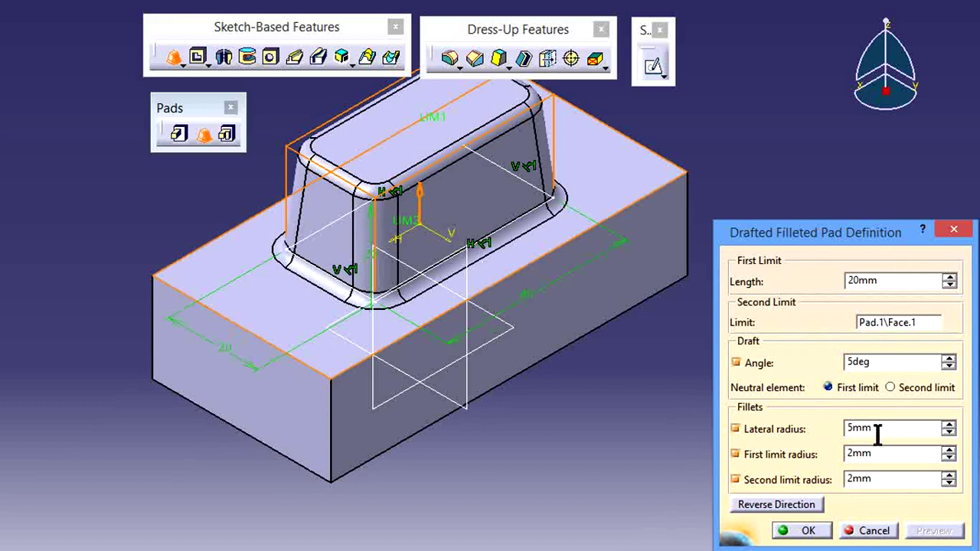
- Restore the lateral radius to 2mm, preview, and enter a 30 draft angle
left_click_drag(877, 434, 826, 437)
type("2")
left_click(880, 454)
left_click(935, 531)
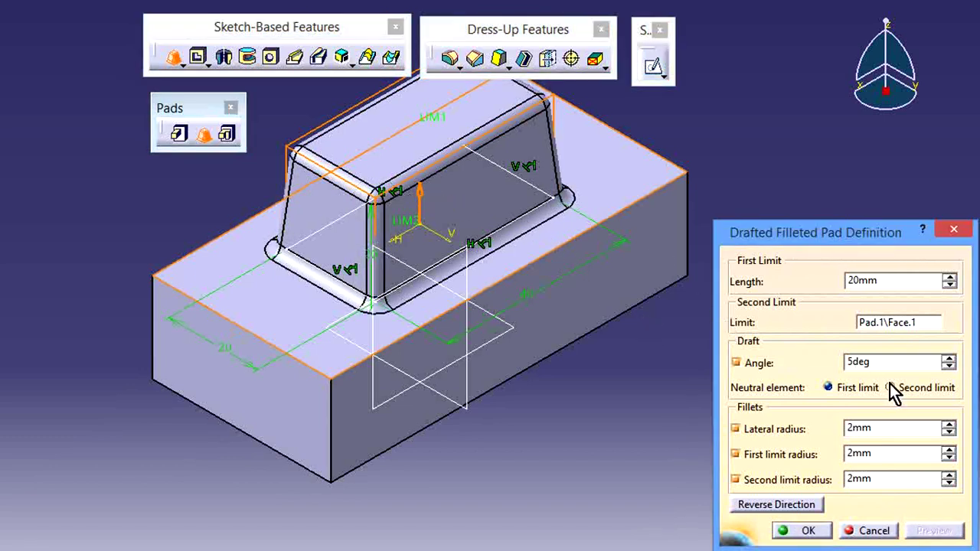
left_click_drag(871, 363, 840, 363)
type("30")
- Preview the pad with a 30deg draft, then with a 10deg draft
left_click(923, 532)
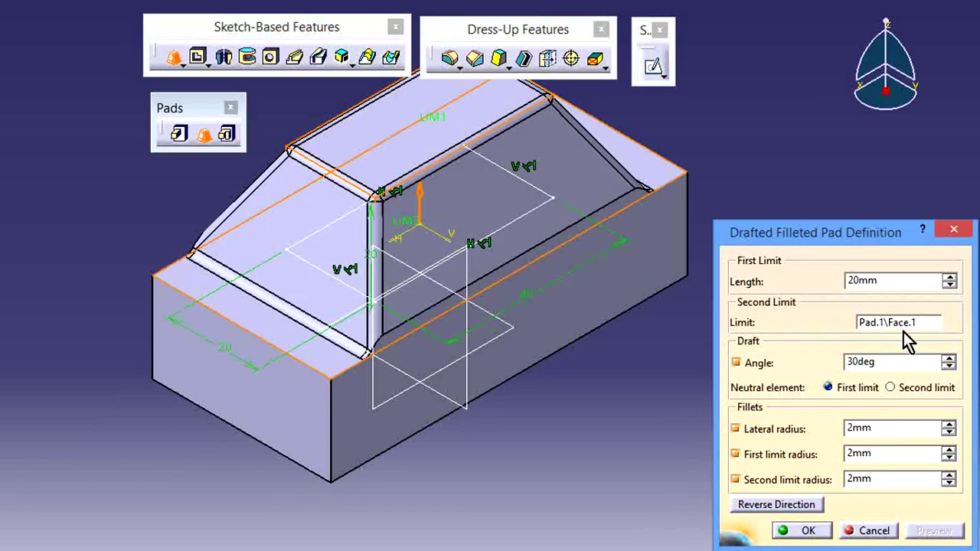
left_click_drag(883, 359, 826, 367)
type("10")
left_click(891, 478)
left_click(932, 531)
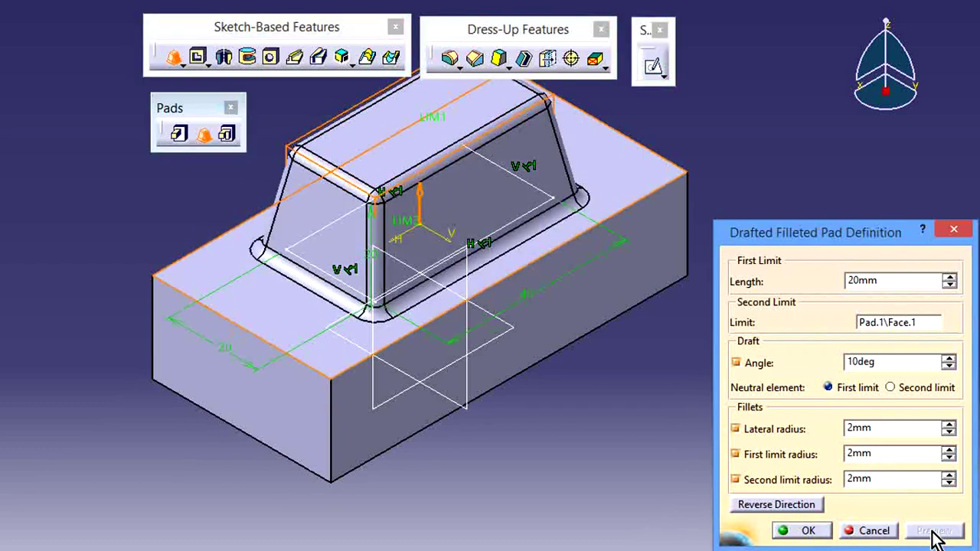
- Set the draft angle back to 5deg and preview the pad
left_click_drag(893, 366, 835, 366)
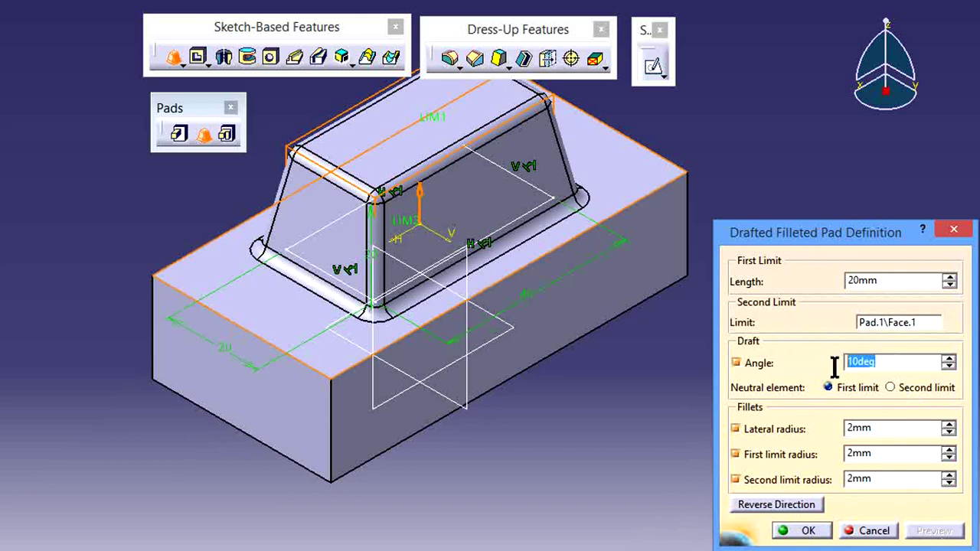
type("5")
left_click(875, 478)
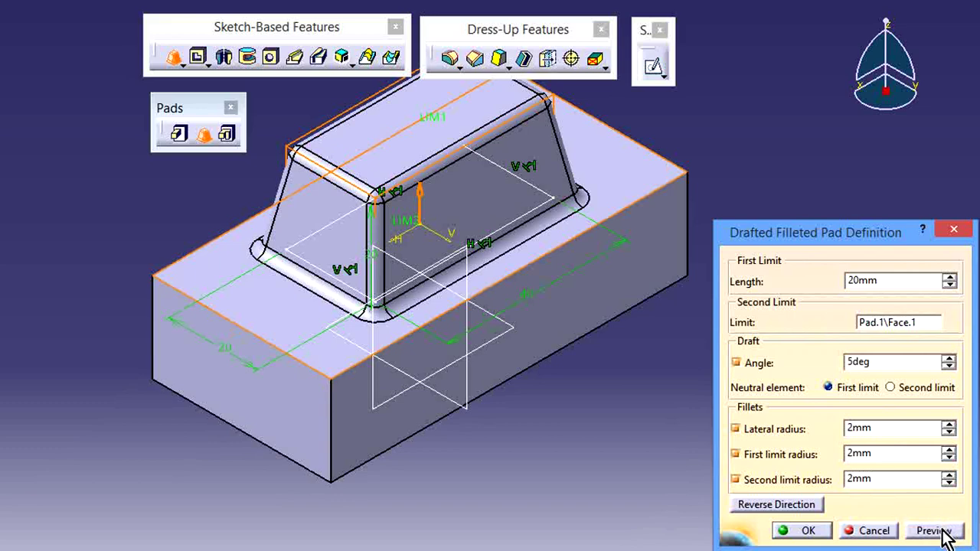
left_click(949, 530)
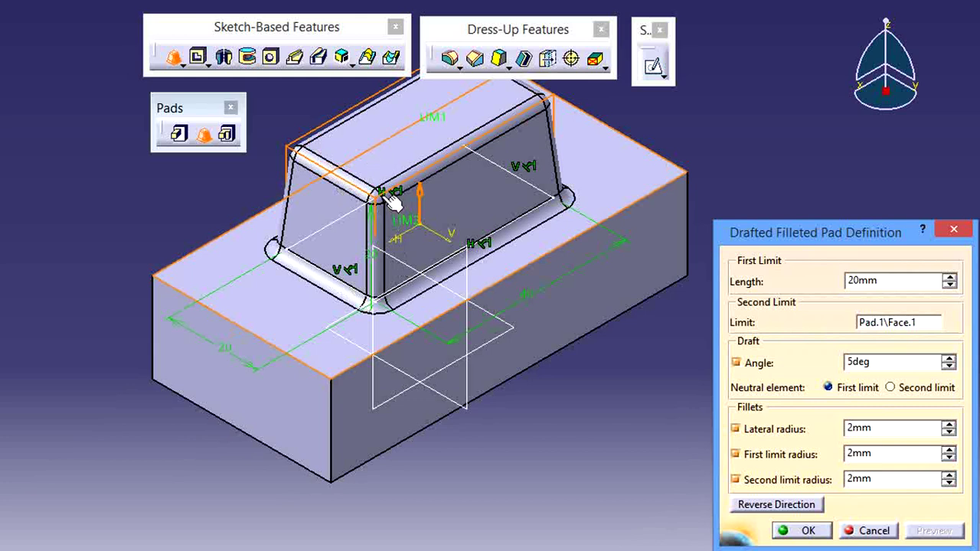
- Preview the draft with second-limit and first-limit neutral elements, ending on second limit
left_click(895, 387)
left_click(936, 533)
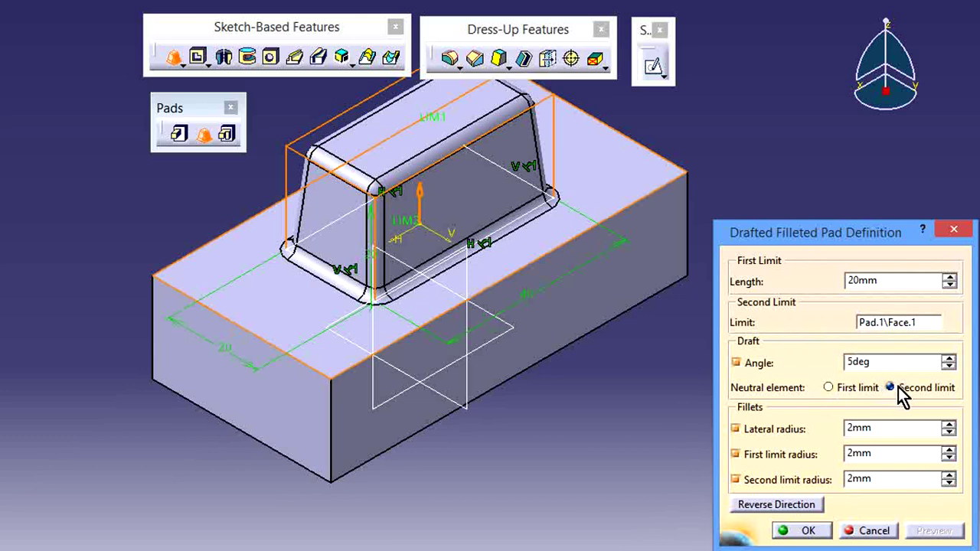
left_click(828, 388)
left_click(928, 530)
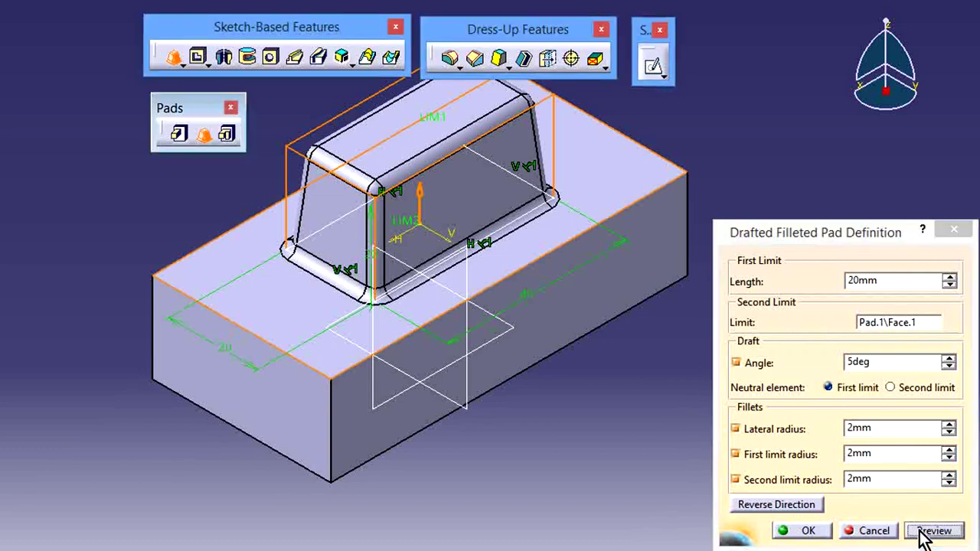
left_click(891, 388)
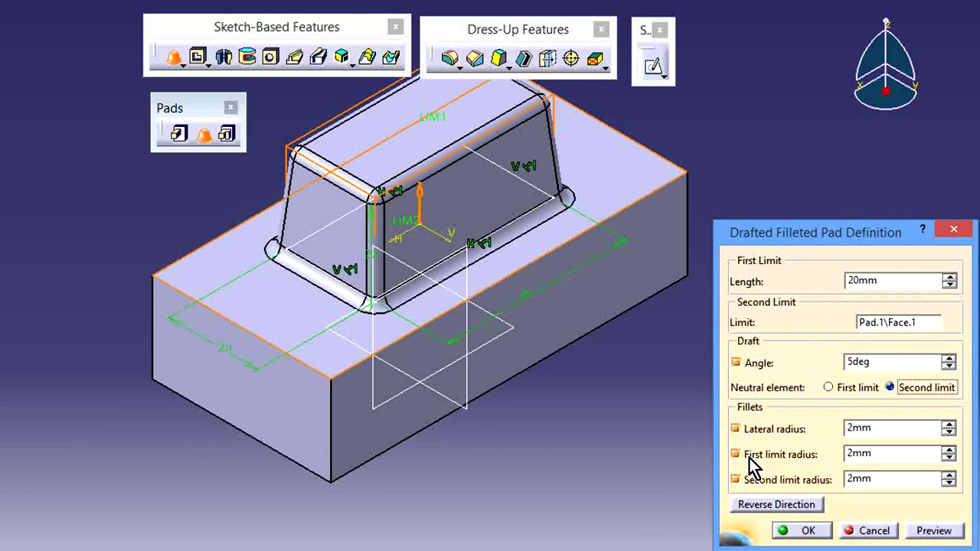
- Preview the pad reversed downward, then flip it back upward and preview again
left_click(775, 509)
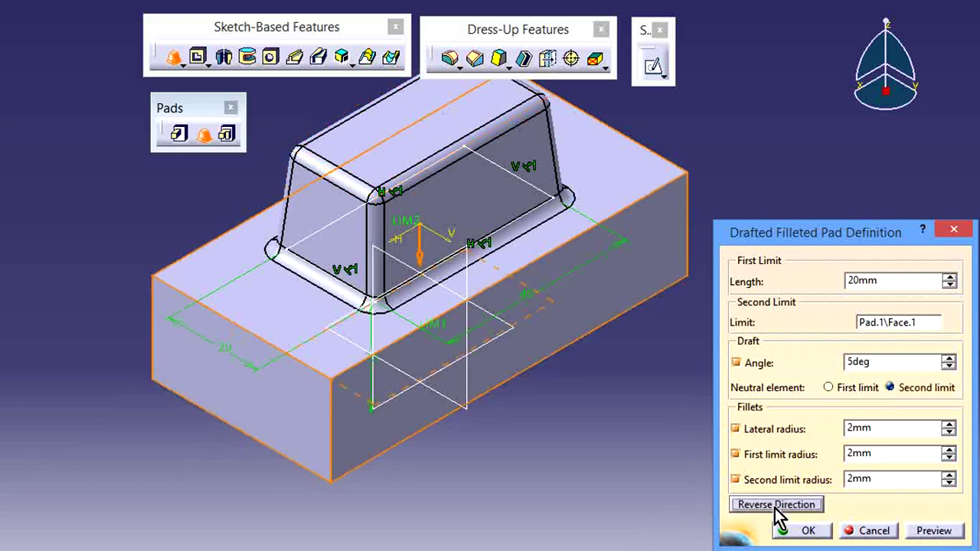
left_click(919, 534)
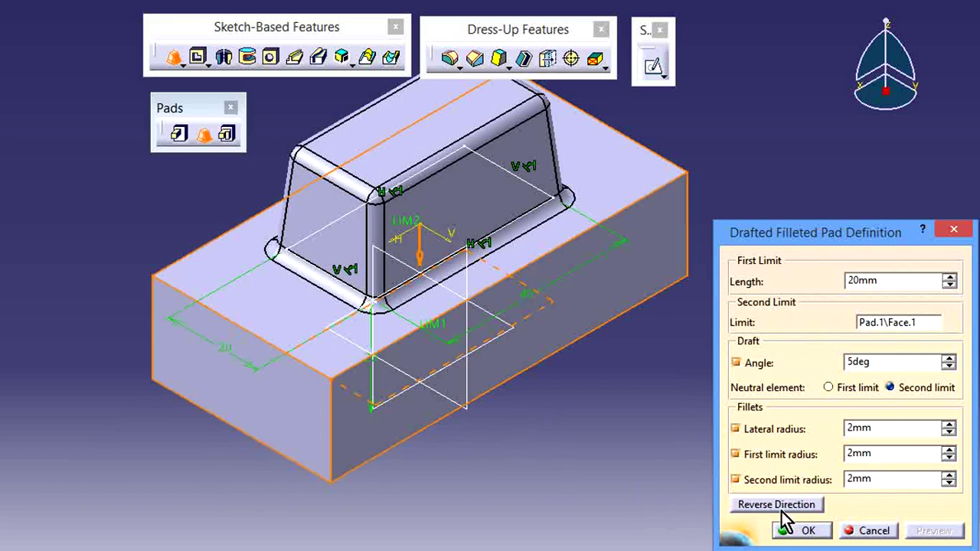
left_click(749, 505)
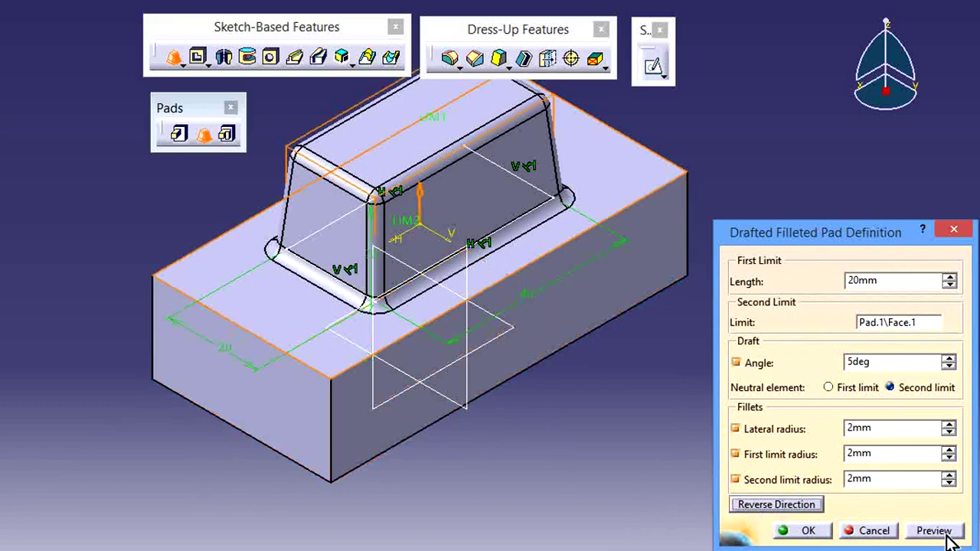
left_click(936, 528)
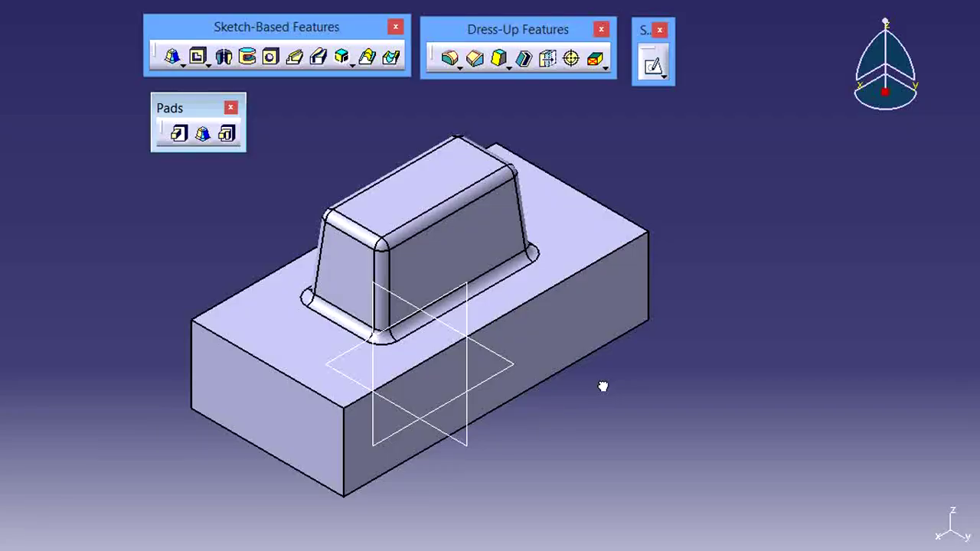